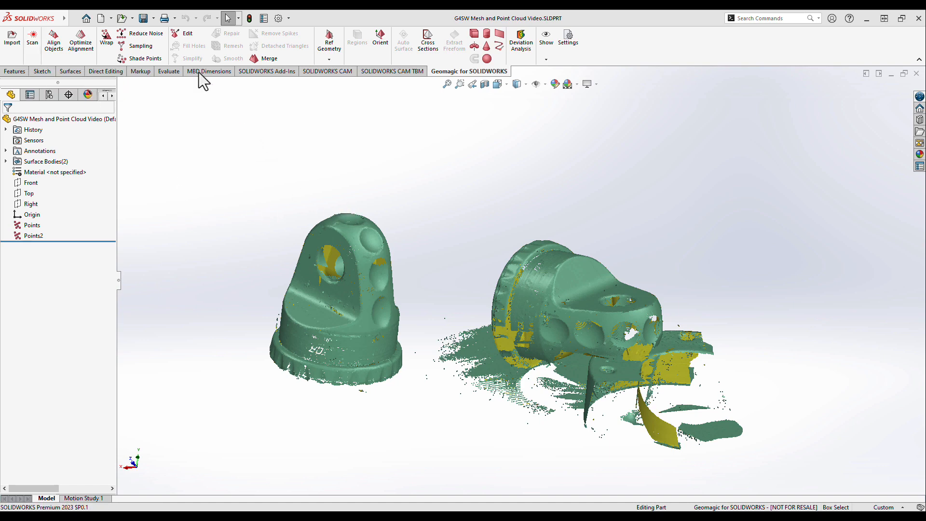
- Open the Points2 cloud, the scan of the part lying on its side, for editing
{"action": "left_click", "coordinate": [181, 35]}
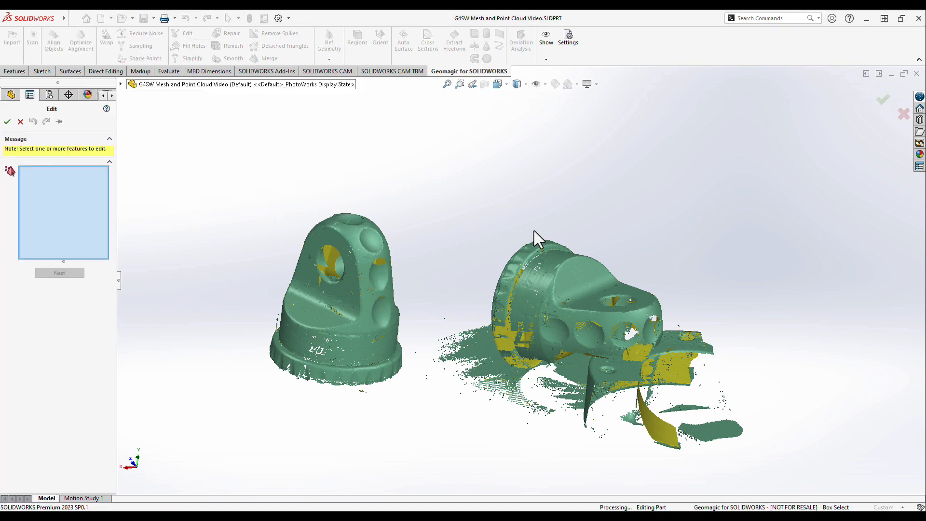
{"action": "left_click", "coordinate": [576, 285]}
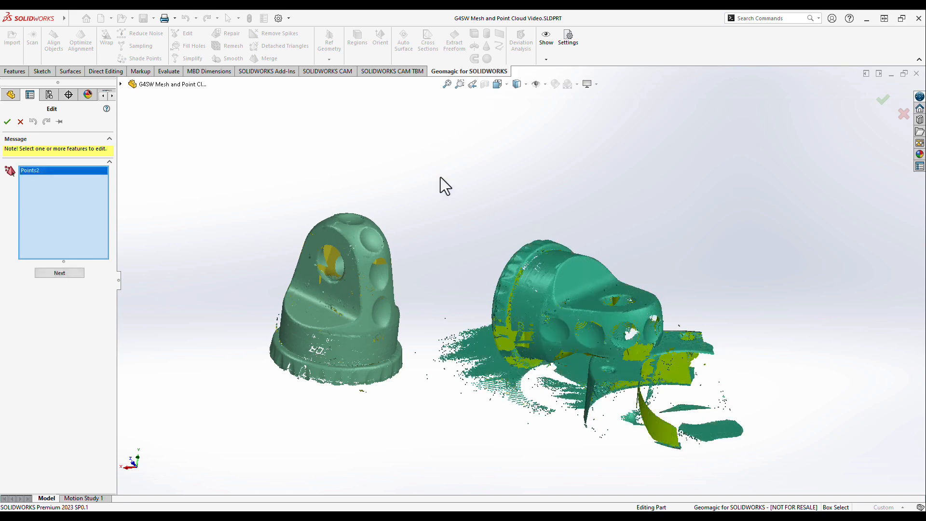
{"action": "left_click", "coordinate": [66, 272]}
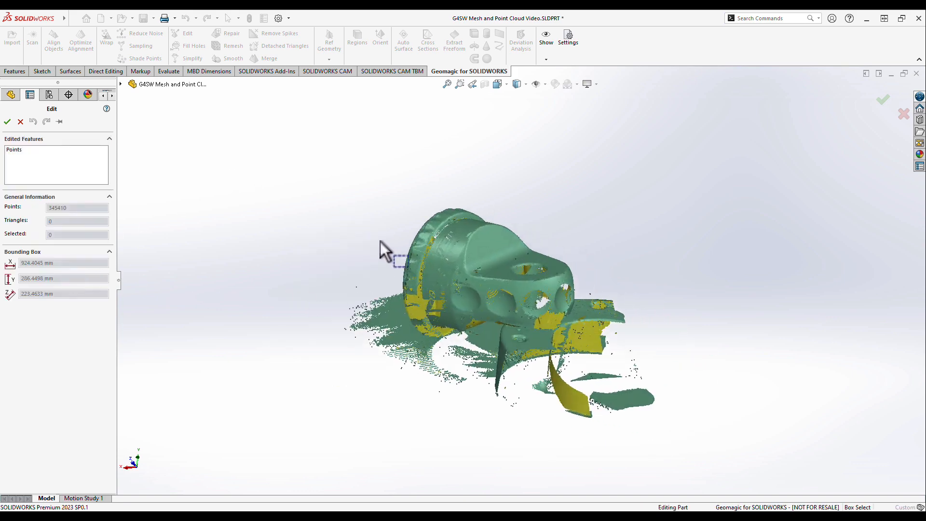
- Delete the scanned table plane and fixture points beneath the part with a polyline selection, and accept the edit
{"action": "middle_click_drag", "start_coordinate": [380, 241], "coordinate": [494, 294]}
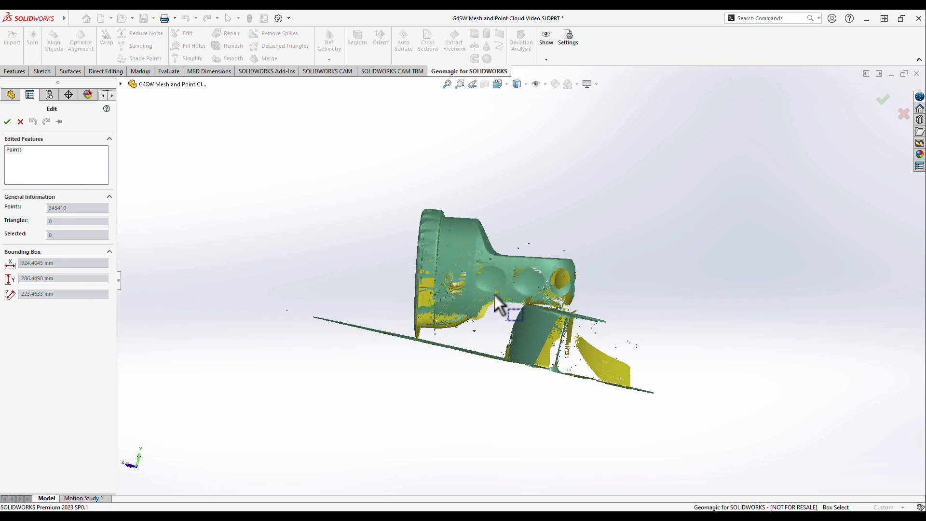
{"action": "scroll", "coordinate": [493, 294], "scroll_direction": "down", "scroll_amount": 5}
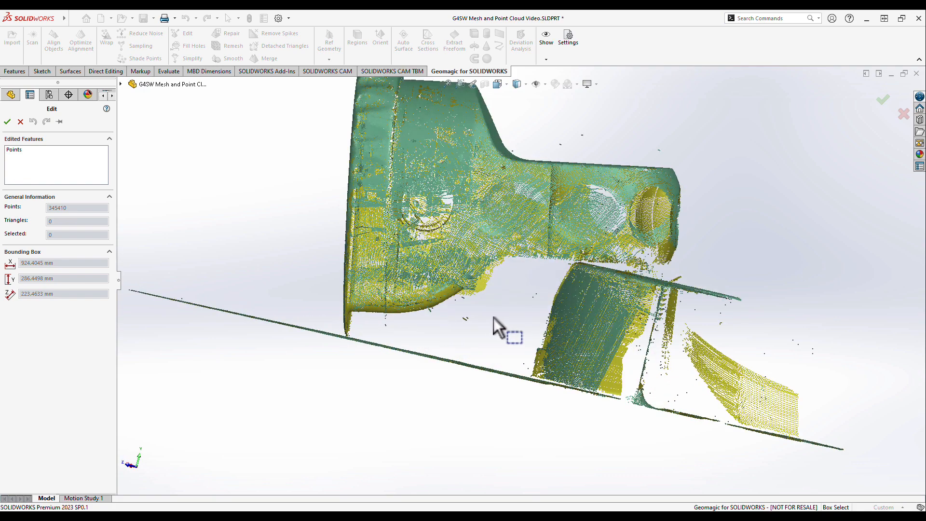
{"action": "scroll", "coordinate": [501, 333], "scroll_direction": "down", "scroll_amount": 3}
{"action": "right_click", "coordinate": [304, 395]}
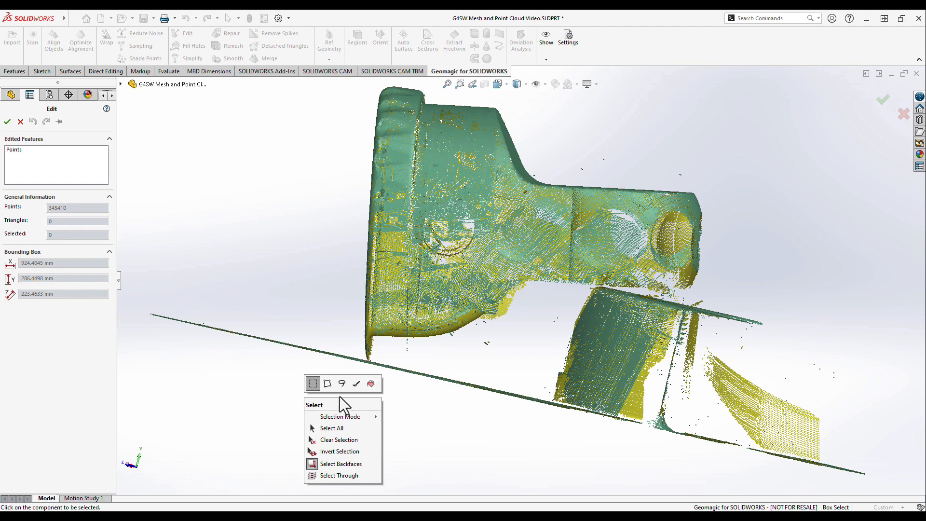
{"action": "left_click", "coordinate": [328, 384]}
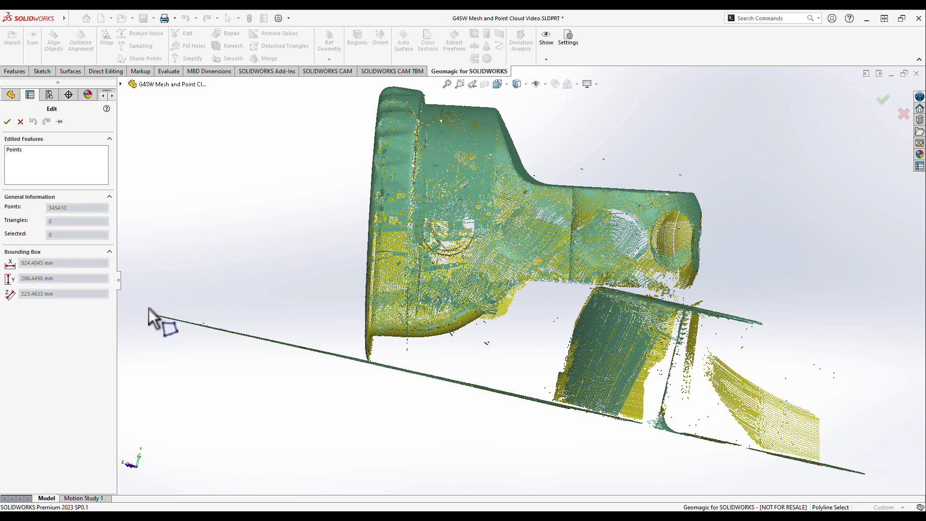
{"action": "left_click", "coordinate": [137, 304]}
{"action": "left_click", "coordinate": [548, 399]}
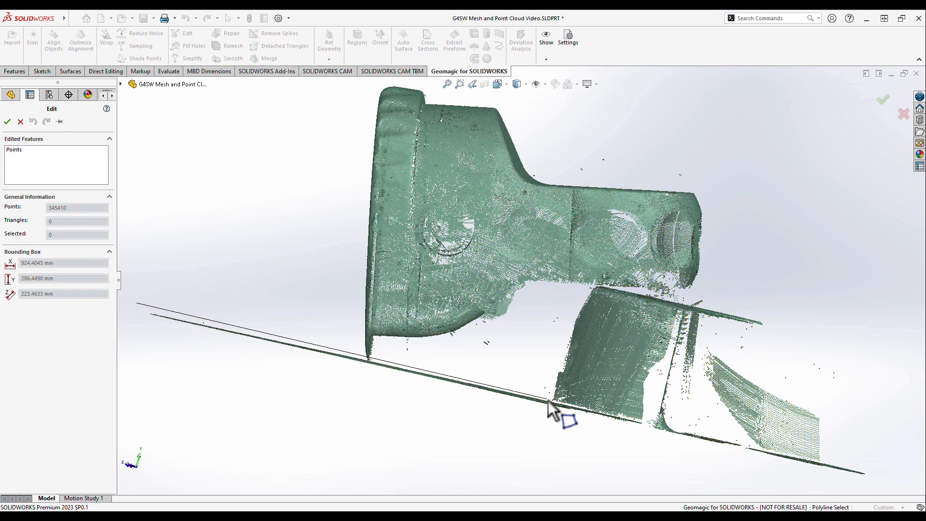
{"action": "left_click", "coordinate": [581, 289]}
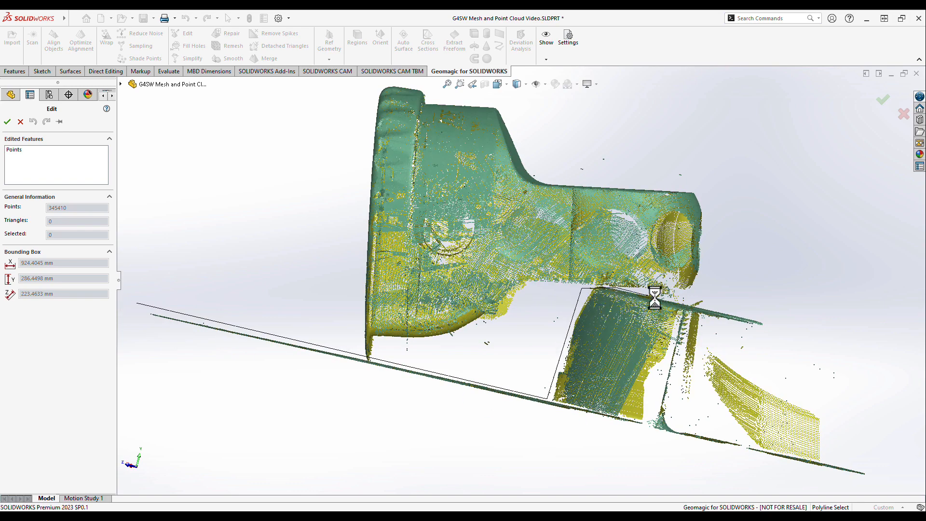
{"action": "left_click", "coordinate": [816, 324]}
{"action": "left_click", "coordinate": [895, 485]}
{"action": "left_click", "coordinate": [200, 407]}
{"action": "double_click", "coordinate": [126, 308]}
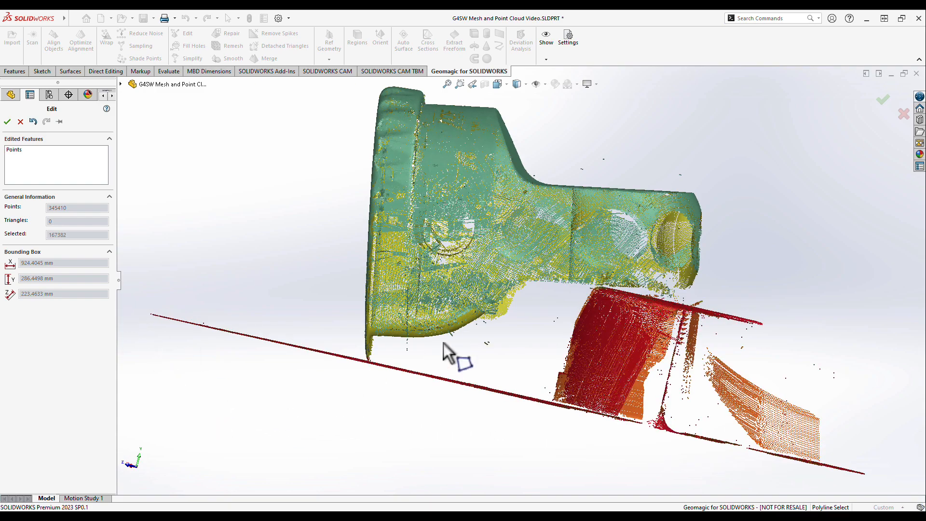
{"action": "middle_click_drag", "start_coordinate": [443, 342], "coordinate": [448, 359]}
{"action": "key", "text": "Delete"}
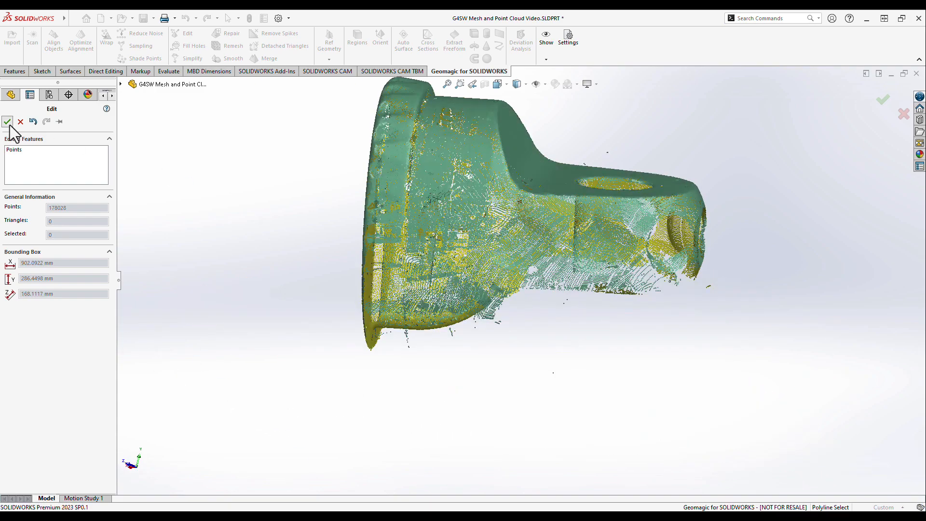
{"action": "left_click", "coordinate": [8, 122]}
- Set up Align Objects with the upright cloud Points as the first object and Points2 as the second
{"action": "scroll", "coordinate": [437, 299], "scroll_direction": "up", "scroll_amount": 3}
{"action": "middle_click_drag", "start_coordinate": [351, 241], "coordinate": [436, 343], "text": "ctrl"}
{"action": "left_click", "coordinate": [192, 209]}
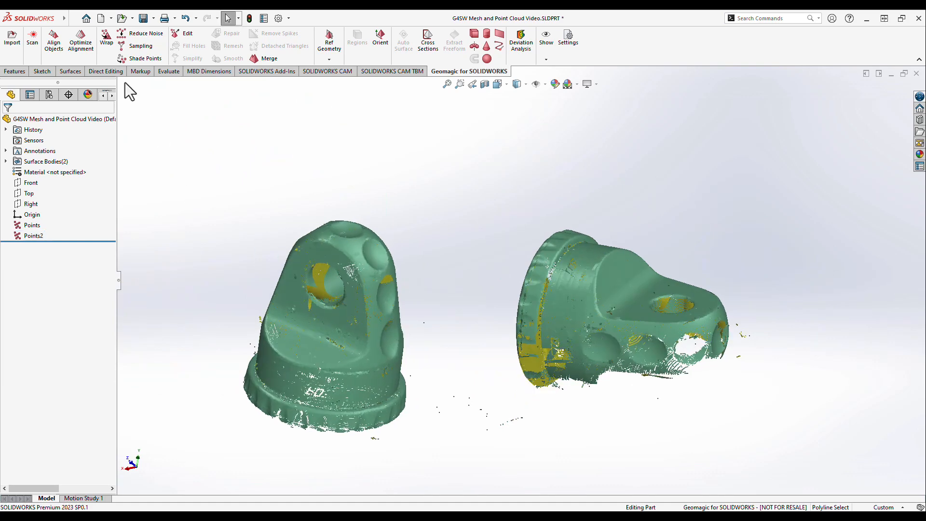
{"action": "left_click", "coordinate": [54, 42]}
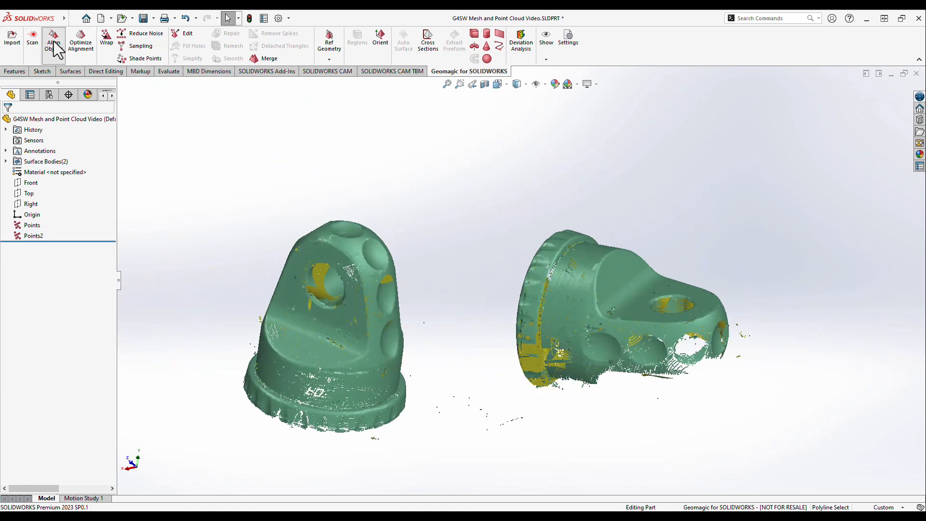
{"action": "left_click", "coordinate": [338, 241]}
{"action": "left_click", "coordinate": [73, 183]}
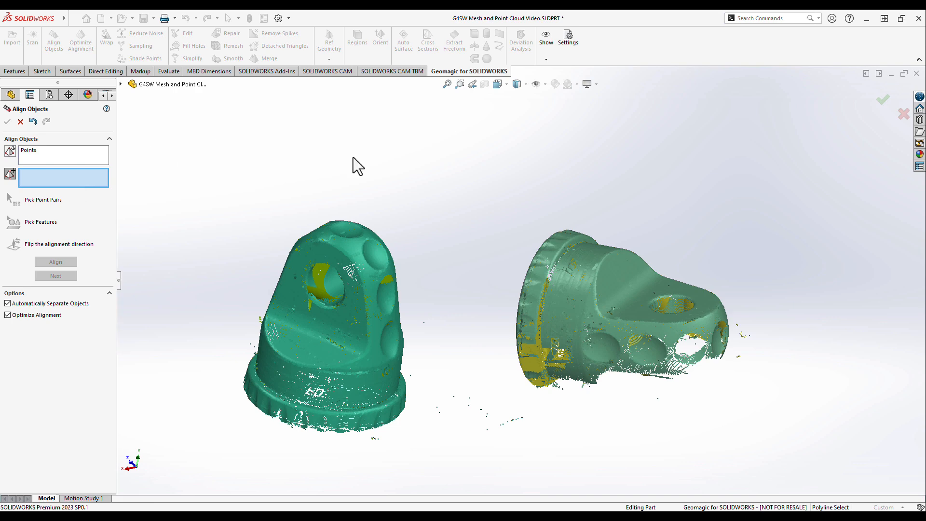
{"action": "left_click", "coordinate": [554, 255]}
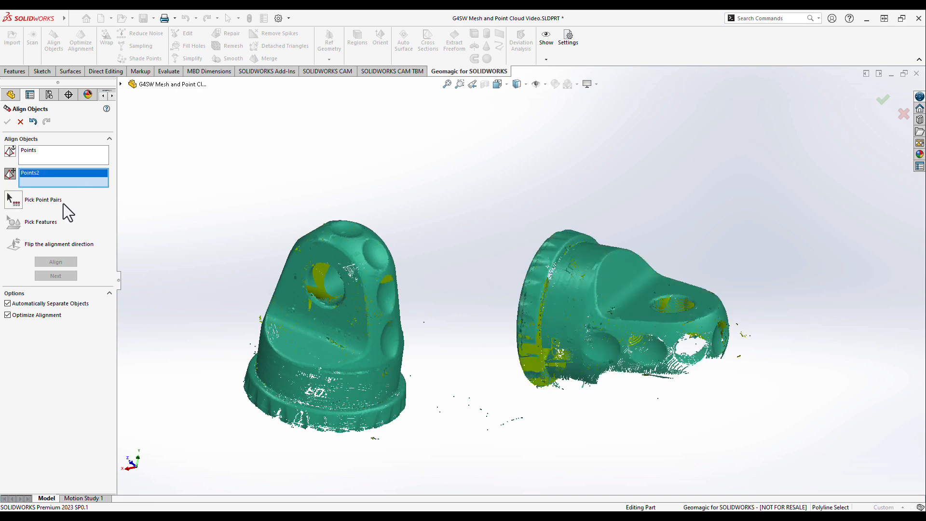
- Turn off automatic object separation and pick three matching point pairs in the lower, top and far-side dimples of both clouds
{"action": "left_click", "coordinate": [7, 304]}
{"action": "left_click", "coordinate": [11, 200]}
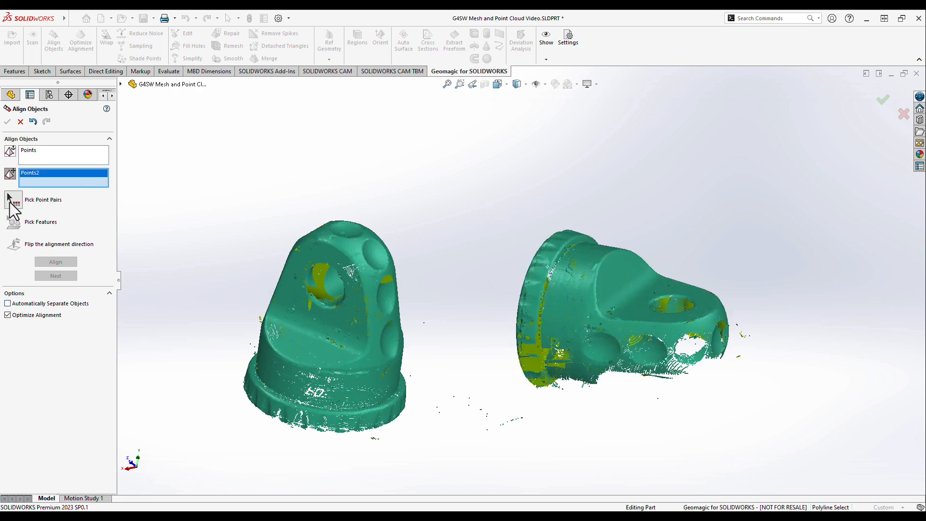
{"action": "scroll", "coordinate": [434, 299], "scroll_direction": "down", "scroll_amount": 8}
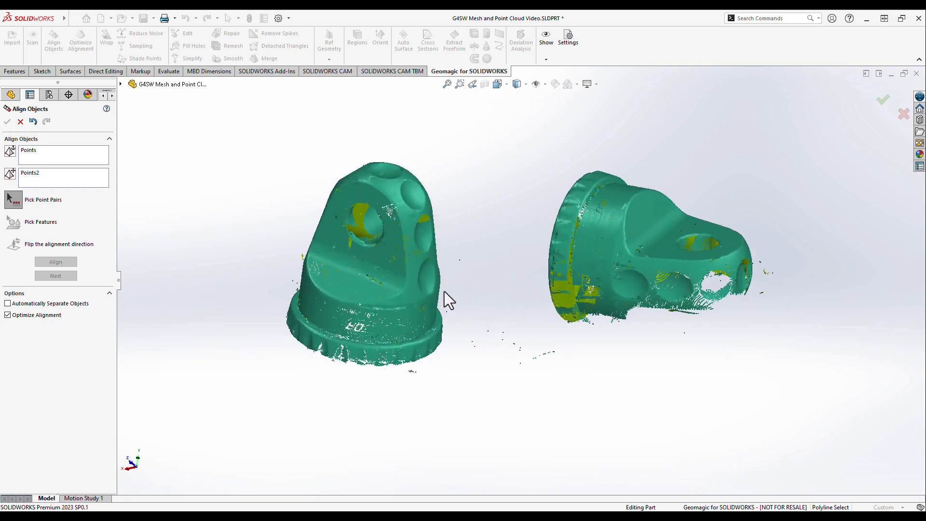
{"action": "middle_click_drag", "start_coordinate": [462, 280], "coordinate": [404, 267]}
{"action": "left_click", "coordinate": [403, 268]}
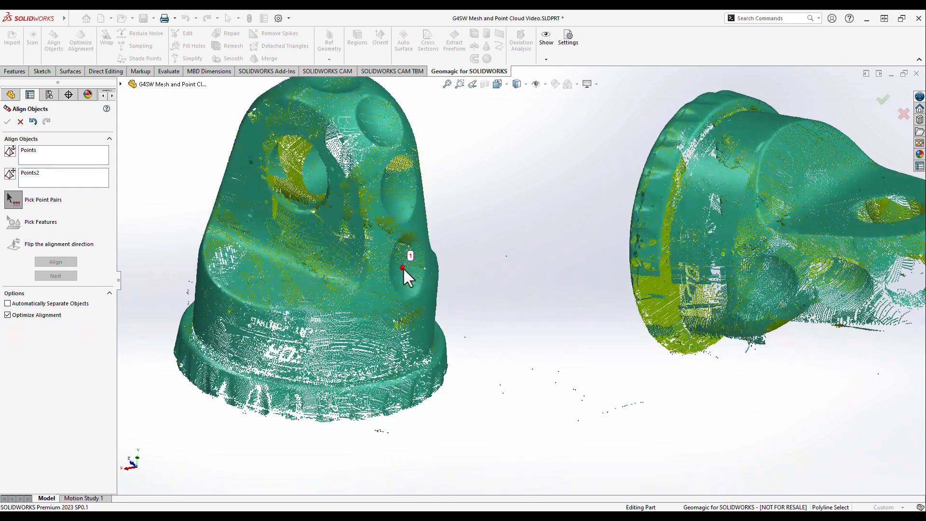
{"action": "middle_click_drag", "start_coordinate": [456, 222], "coordinate": [416, 186]}
{"action": "left_click", "coordinate": [334, 102]}
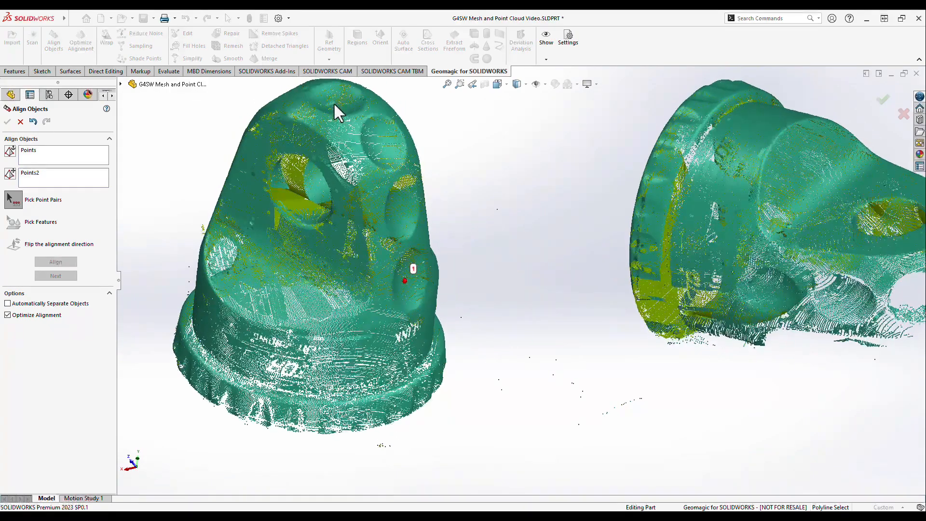
{"action": "mouse_move", "coordinate": [334, 102]}
{"action": "middle_mouse_down"}
{"action": "mouse_move", "coordinate": [514, 209]}
{"action": "mouse_move", "coordinate": [532, 241]}
{"action": "middle_mouse_up"}
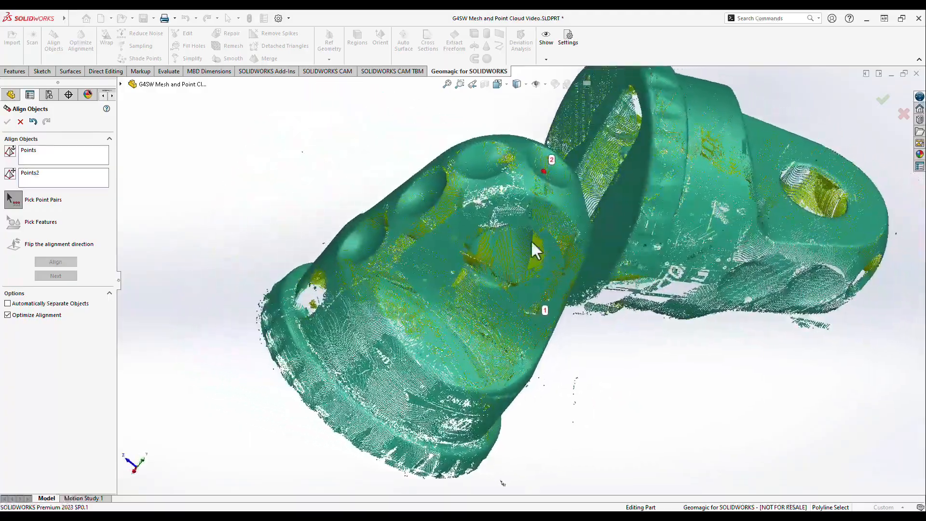
{"action": "left_click", "coordinate": [367, 239]}
{"action": "mouse_move", "coordinate": [634, 388]}
{"action": "middle_mouse_down"}
{"action": "mouse_move", "coordinate": [592, 360]}
{"action": "mouse_move", "coordinate": [668, 279]}
{"action": "mouse_move", "coordinate": [621, 249]}
{"action": "mouse_move", "coordinate": [554, 290]}
{"action": "mouse_move", "coordinate": [579, 288]}
{"action": "mouse_move", "coordinate": [550, 290]}
{"action": "mouse_move", "coordinate": [665, 327]}
{"action": "middle_mouse_up"}
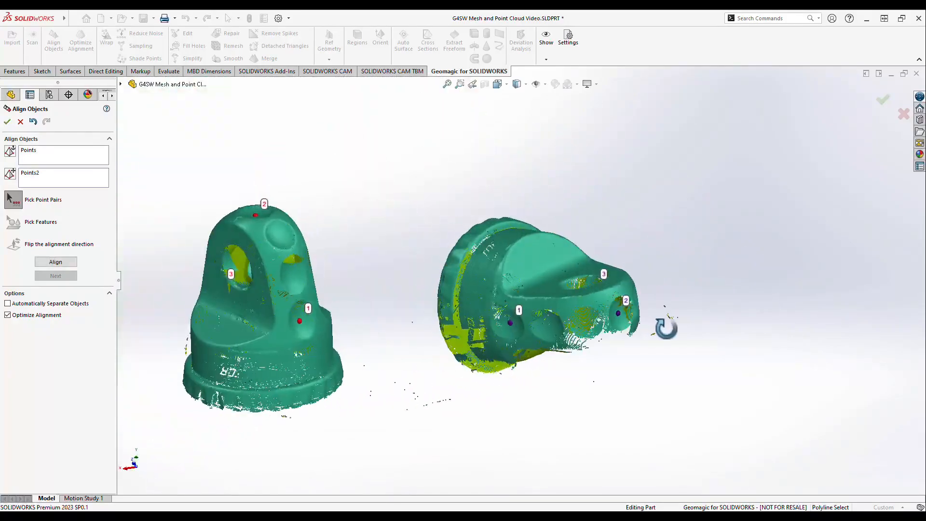
- Align the two point clouds from the picked point pairs with optimized alignment and accept the result
{"action": "left_click", "coordinate": [73, 264]}
{"action": "scroll", "coordinate": [478, 230], "scroll_direction": "down", "scroll_amount": 5}
{"action": "middle_click_drag", "start_coordinate": [536, 282], "coordinate": [598, 217], "text": "ctrl"}
{"action": "left_click", "coordinate": [7, 121]}
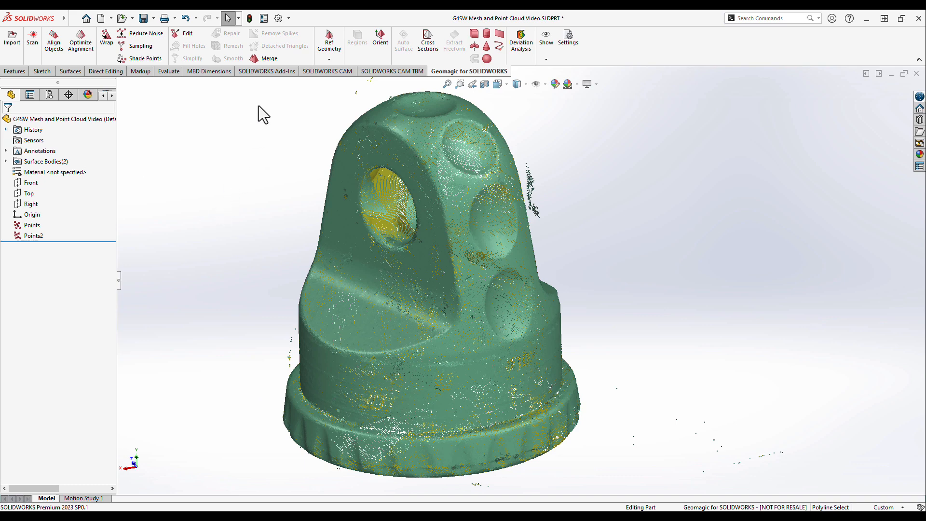
- Merge Points and Points2 into a mesh with no noise reduction and a limit of 500000 triangles
{"action": "left_click", "coordinate": [265, 59]}
{"action": "left_click", "coordinate": [154, 191]}
{"action": "left_click", "coordinate": [157, 201]}
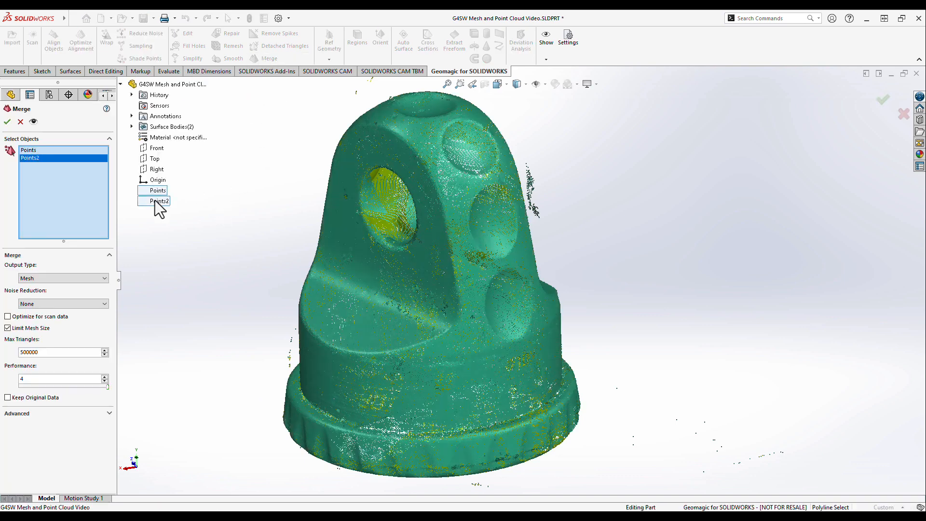
{"action": "left_click", "coordinate": [33, 122]}
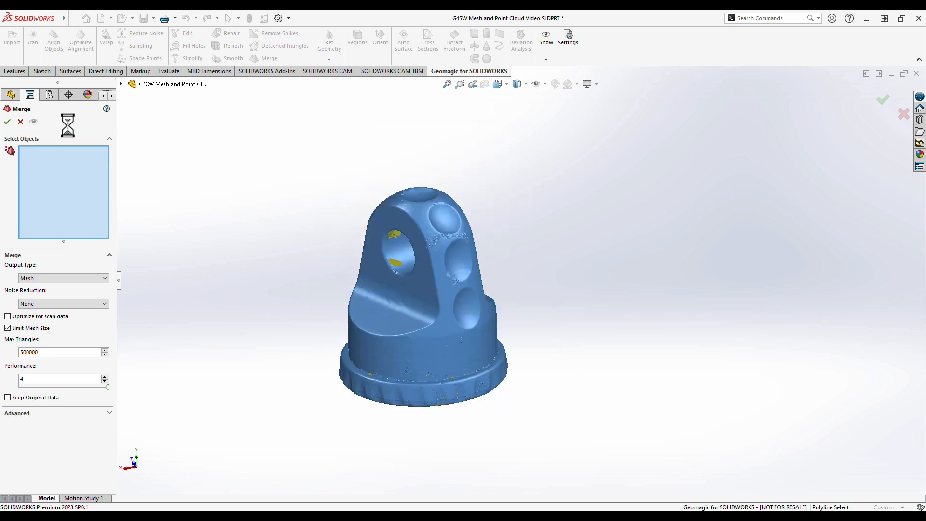
{"action": "left_click", "coordinate": [8, 122]}
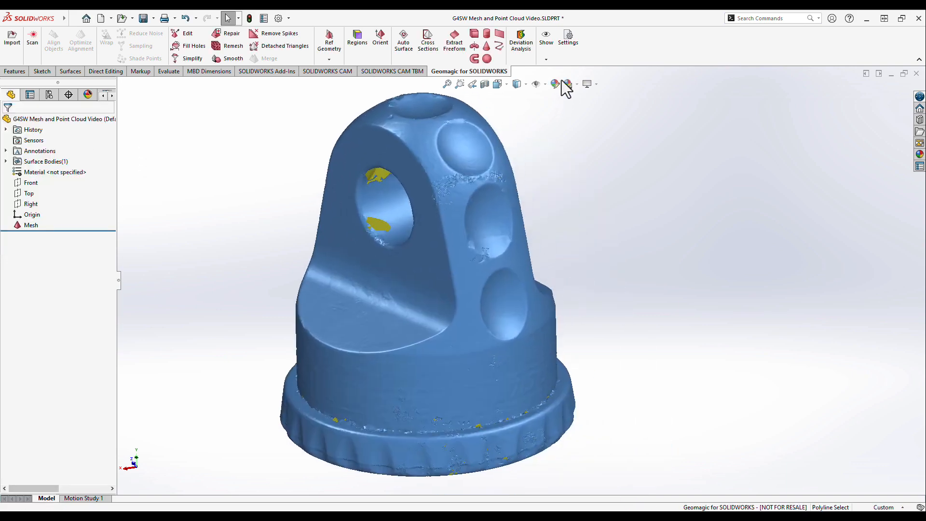
- Display the triangle edges on the merged mesh to examine its structure, and hide them again
{"action": "left_click", "coordinate": [553, 62]}
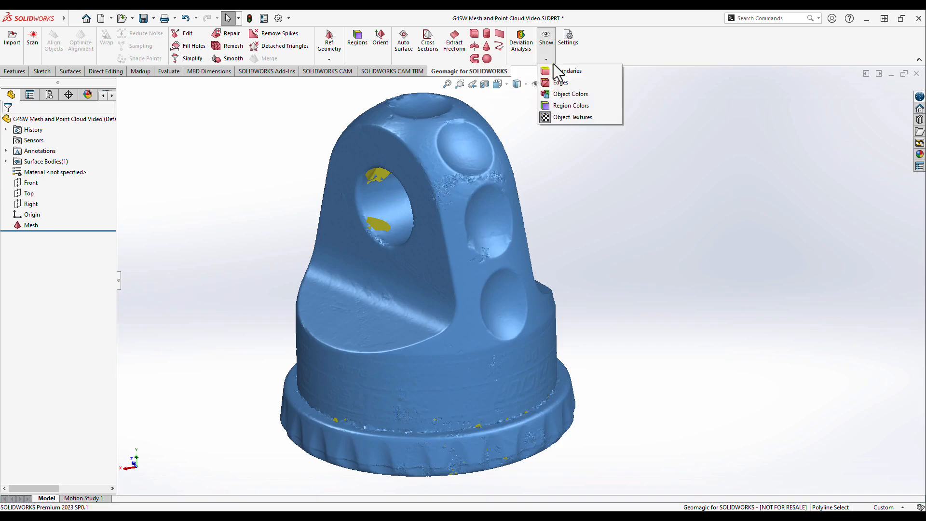
{"action": "left_click", "coordinate": [558, 83]}
{"action": "mouse_move", "coordinate": [546, 213]}
{"action": "middle_mouse_down"}
{"action": "mouse_move", "coordinate": [575, 185]}
{"action": "mouse_move", "coordinate": [552, 217]}
{"action": "middle_mouse_up"}
{"action": "left_click", "coordinate": [543, 58]}
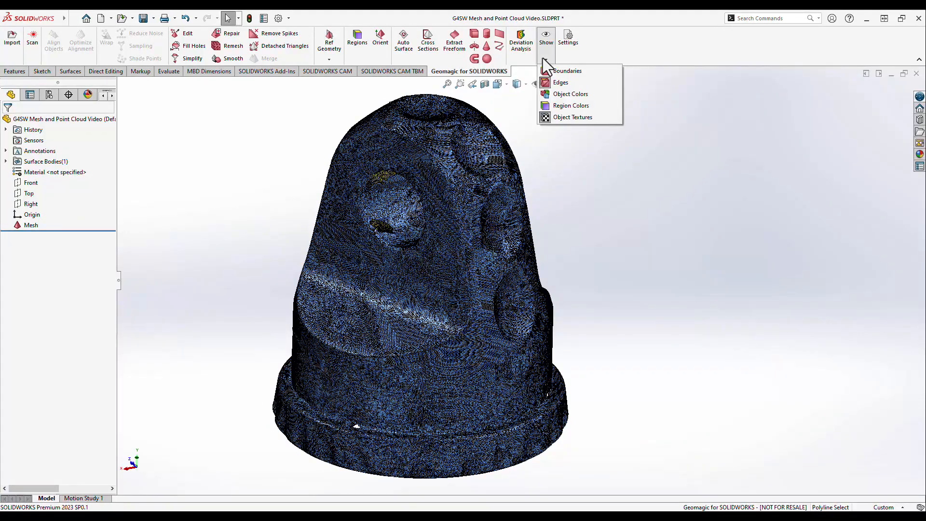
{"action": "left_click", "coordinate": [559, 83]}
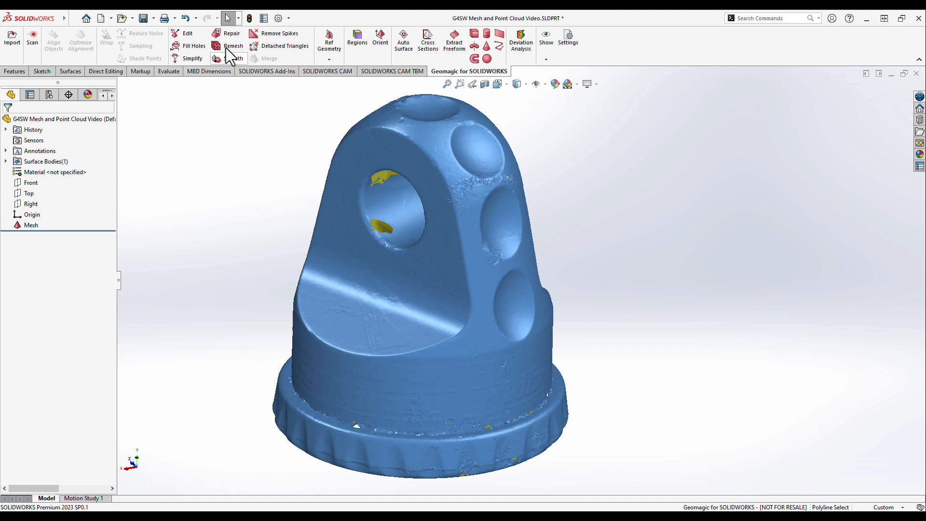
- Diagnose the mesh and repair all defect types, including intersections, small holes, small tunnels and spikes
{"action": "left_click", "coordinate": [227, 34]}
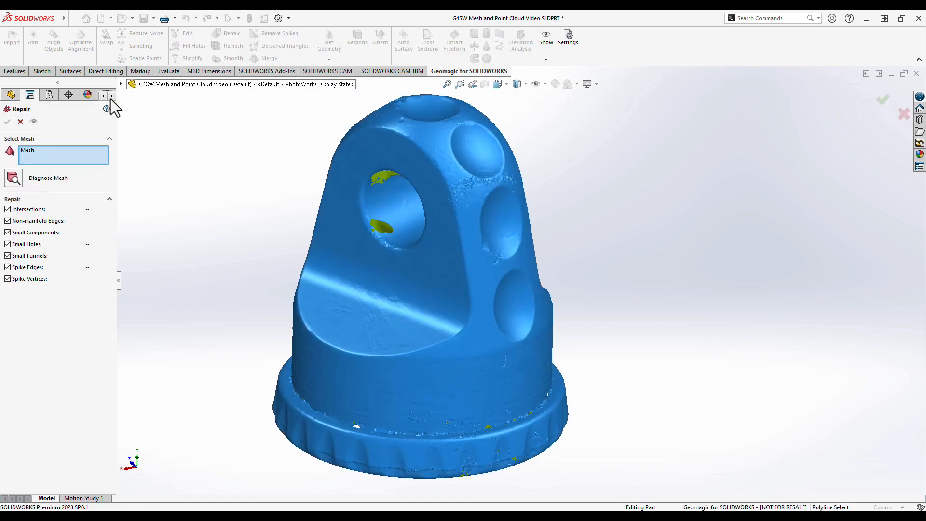
{"action": "left_click", "coordinate": [13, 178]}
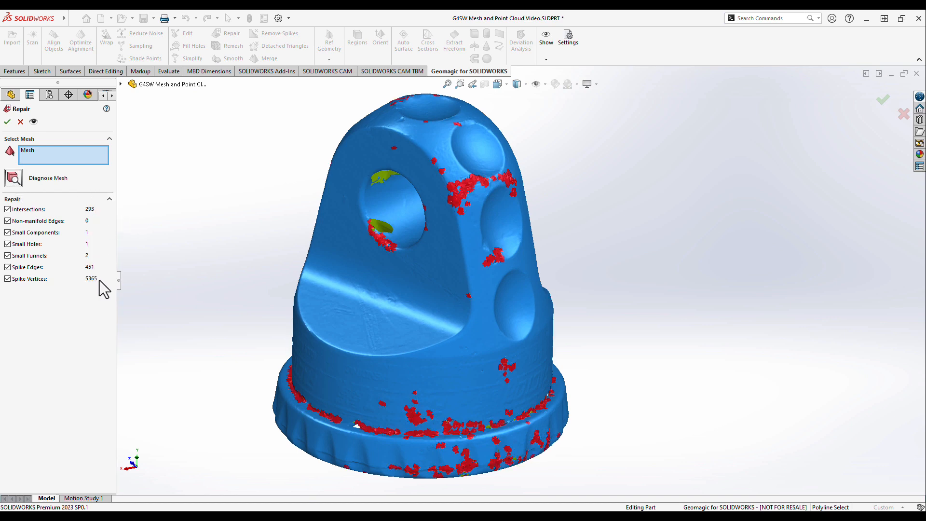
{"action": "left_click", "coordinate": [33, 121]}
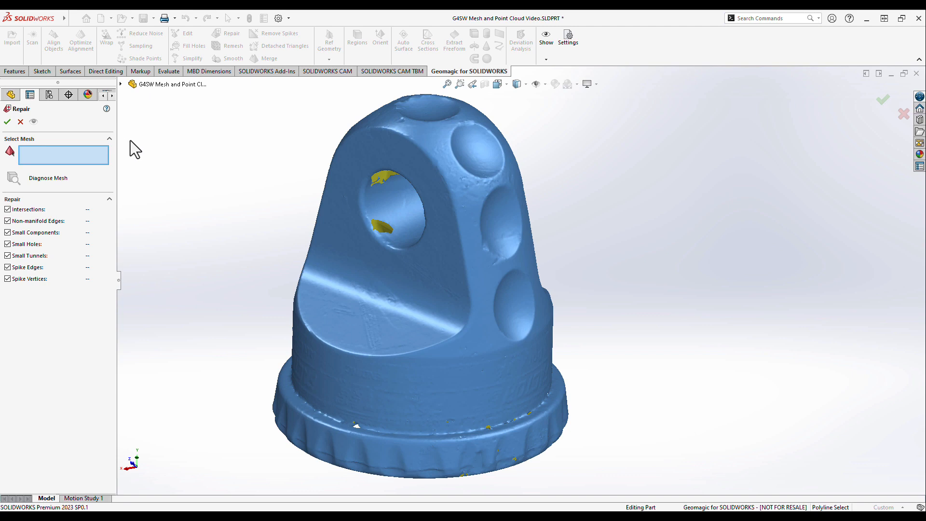
{"action": "left_click", "coordinate": [7, 121]}
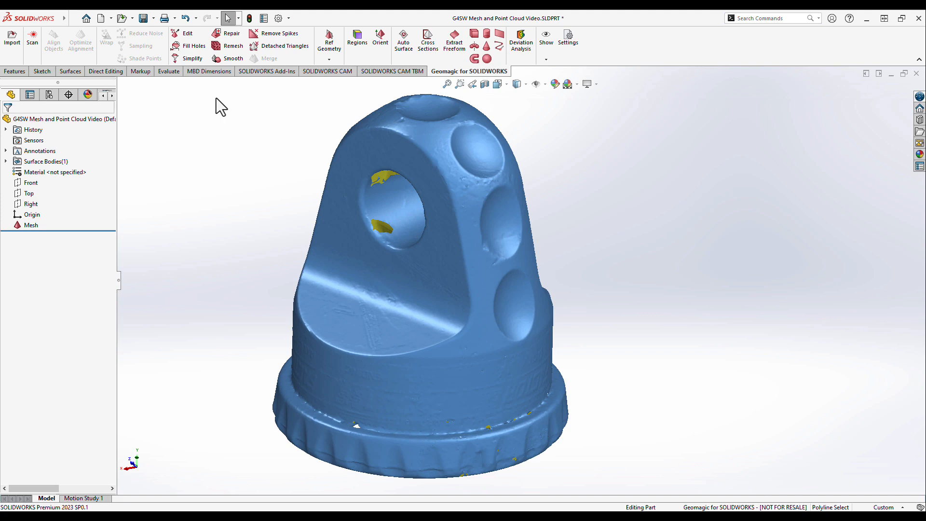
- Fill the lower gap inside the through bore of the mesh with Curvature Fill
{"action": "left_click", "coordinate": [193, 49]}
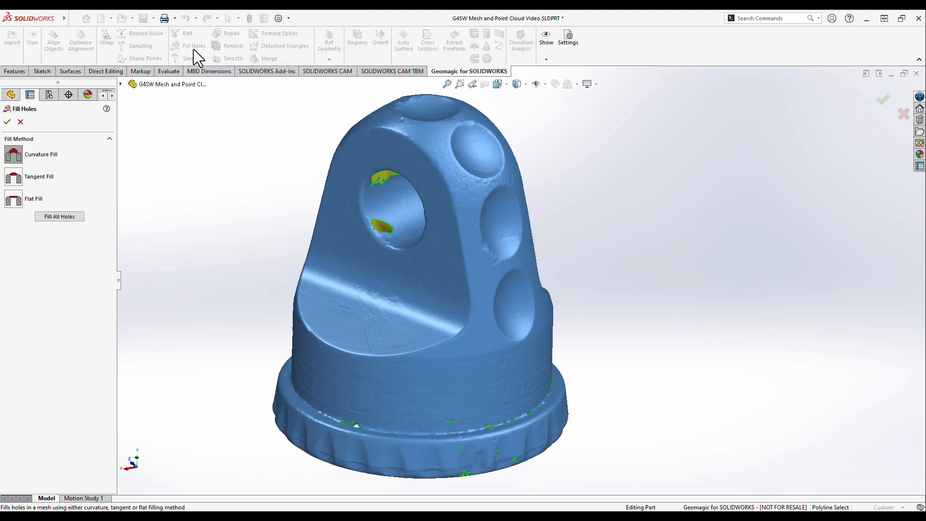
{"action": "middle_click_drag", "start_coordinate": [202, 207], "coordinate": [200, 261], "text": "ctrl"}
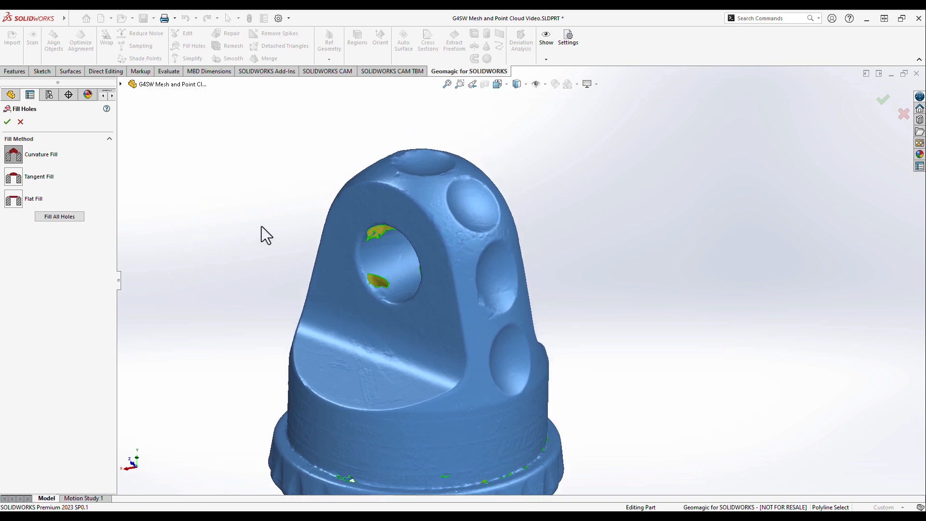
{"action": "scroll", "coordinate": [262, 226], "scroll_direction": "down", "scroll_amount": 3}
{"action": "scroll", "coordinate": [284, 242], "scroll_direction": "down", "scroll_amount": 2}
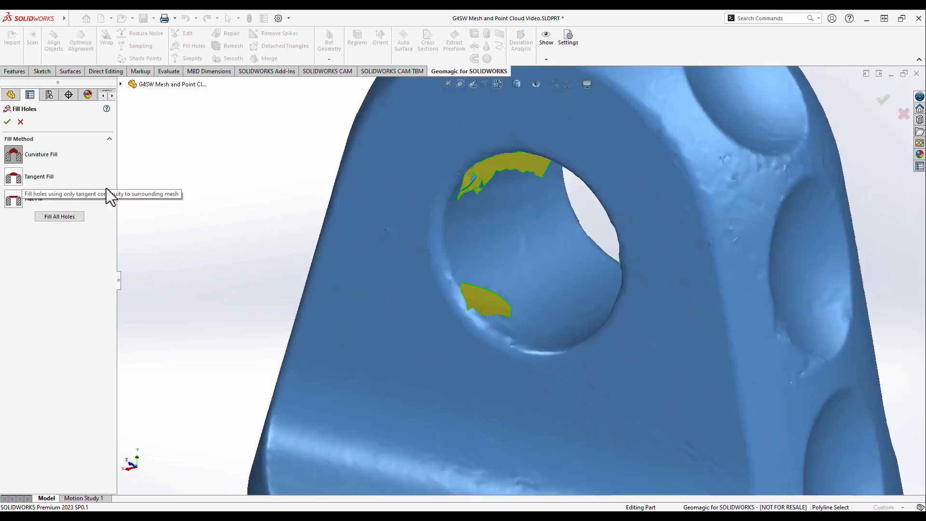
{"action": "left_click", "coordinate": [496, 315]}
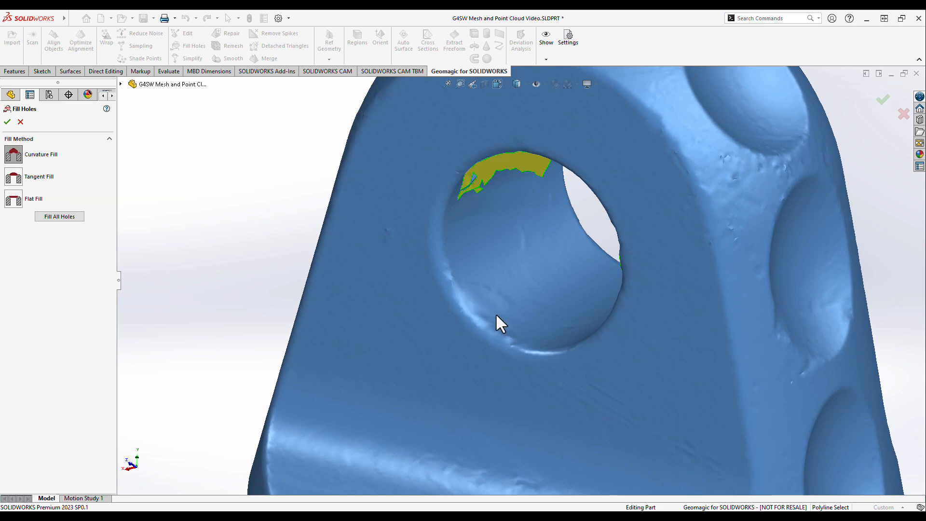
{"action": "left_click", "coordinate": [7, 121]}
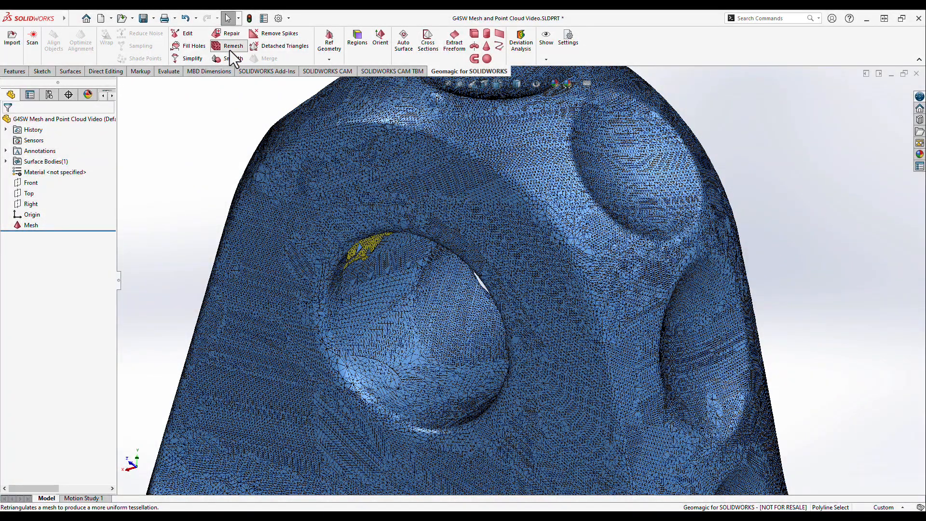
- Remesh the mesh with an edge length of 0.38679444 mm, preserving sharp edges at angle 45, and hide its triangle edges
{"action": "left_click", "coordinate": [230, 49]}
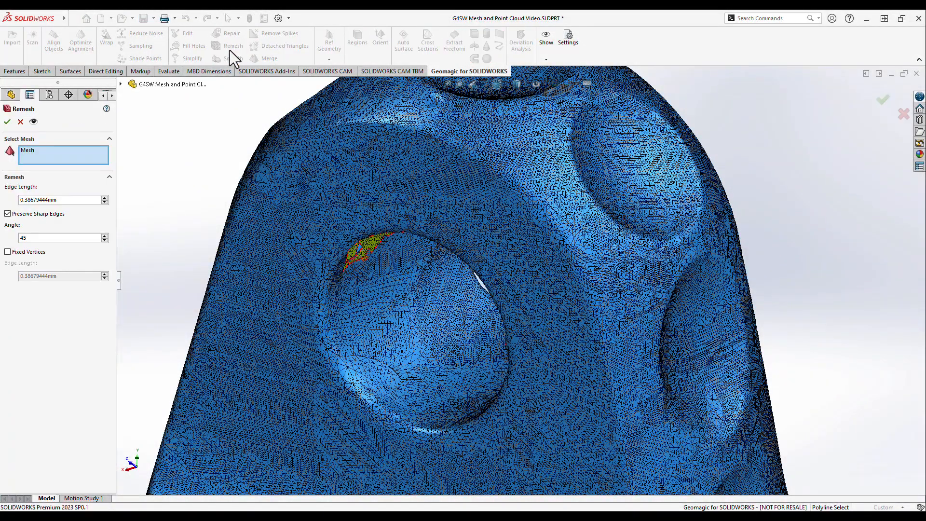
{"action": "left_click", "coordinate": [37, 125]}
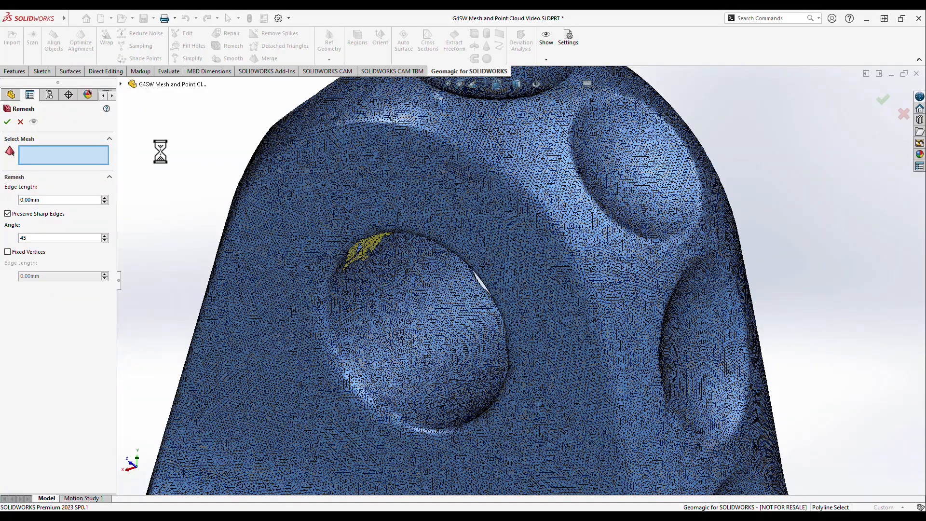
{"action": "mouse_move", "coordinate": [198, 158]}
{"action": "middle_mouse_down"}
{"action": "mouse_move", "coordinate": [215, 118]}
{"action": "mouse_move", "coordinate": [181, 155]}
{"action": "middle_mouse_up"}
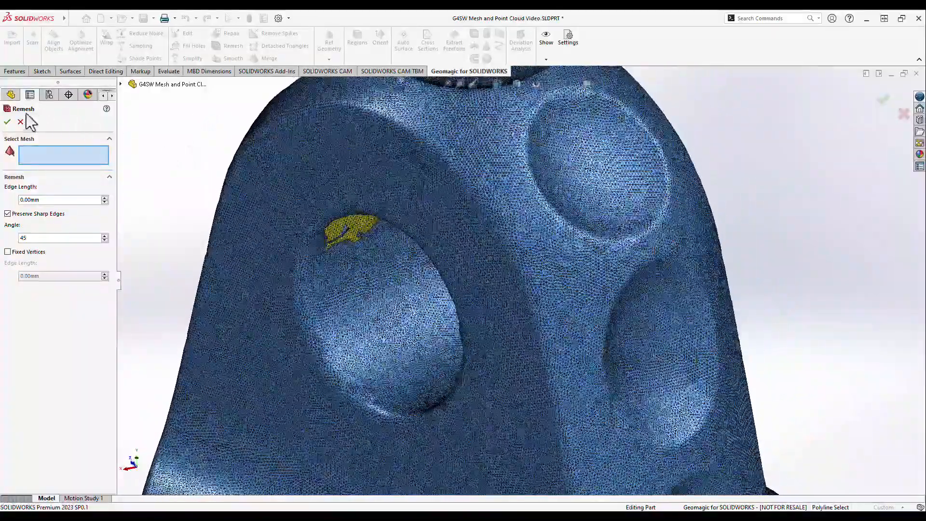
{"action": "left_click", "coordinate": [8, 122]}
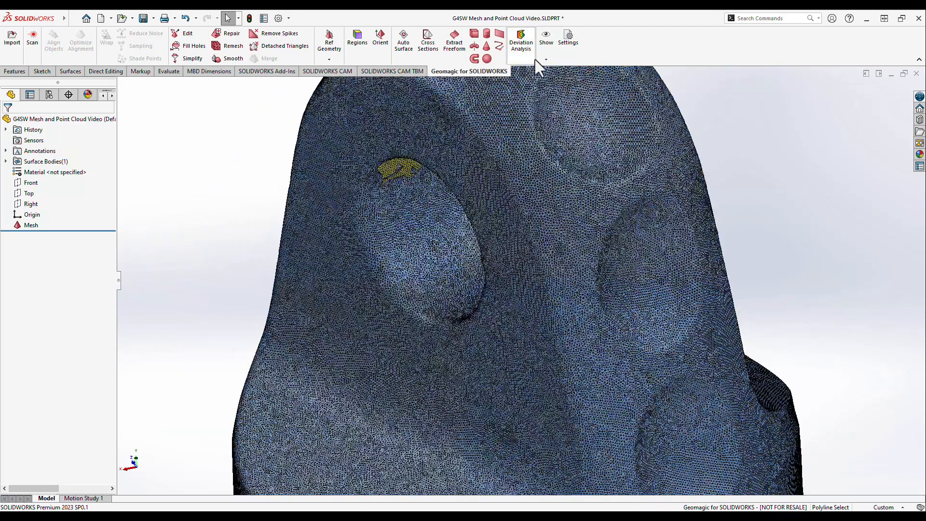
{"action": "left_click", "coordinate": [548, 58]}
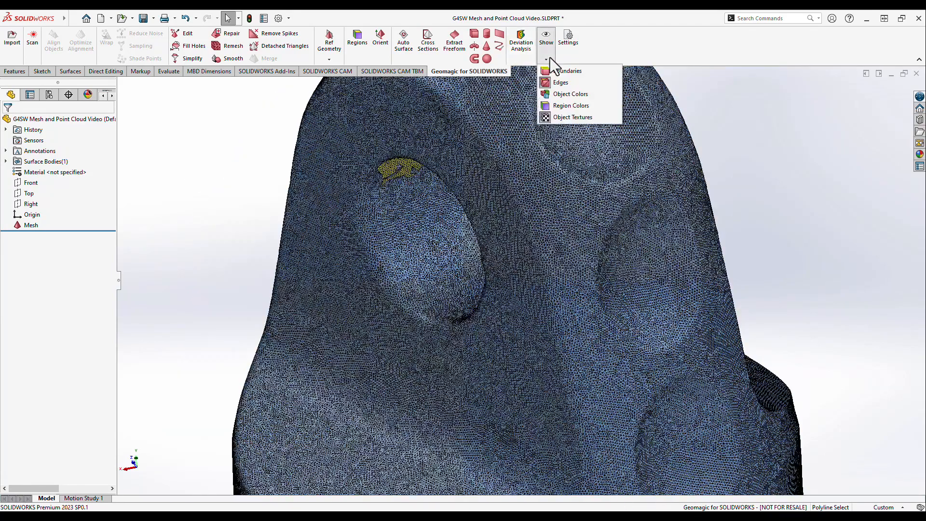
{"action": "left_click", "coordinate": [558, 83]}
{"action": "middle_click_drag", "start_coordinate": [216, 199], "coordinate": [215, 238], "text": "ctrl"}
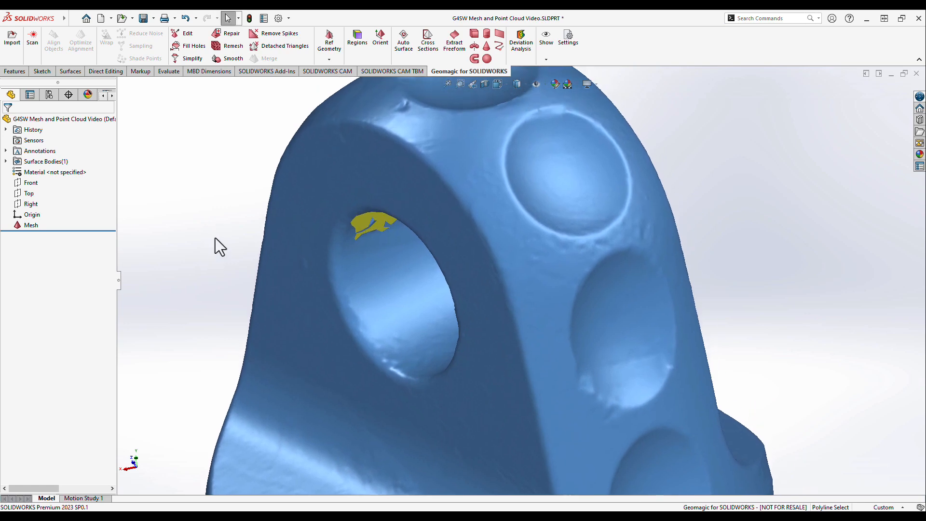
- Smooth the mesh with smoothness 4 and a slightly raised strength, and display its triangle edges
{"action": "left_click", "coordinate": [233, 61]}
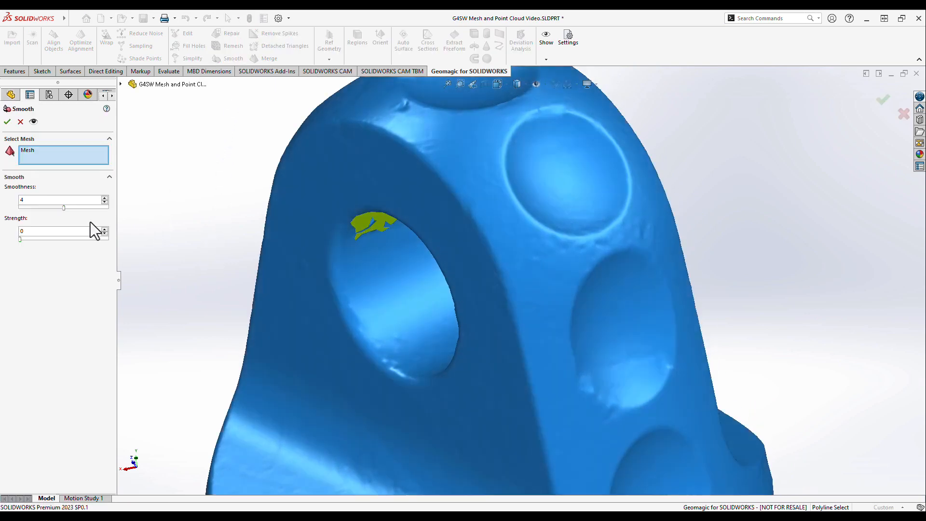
{"action": "left_click", "coordinate": [29, 238]}
{"action": "left_click", "coordinate": [34, 122]}
{"action": "left_click", "coordinate": [9, 121]}
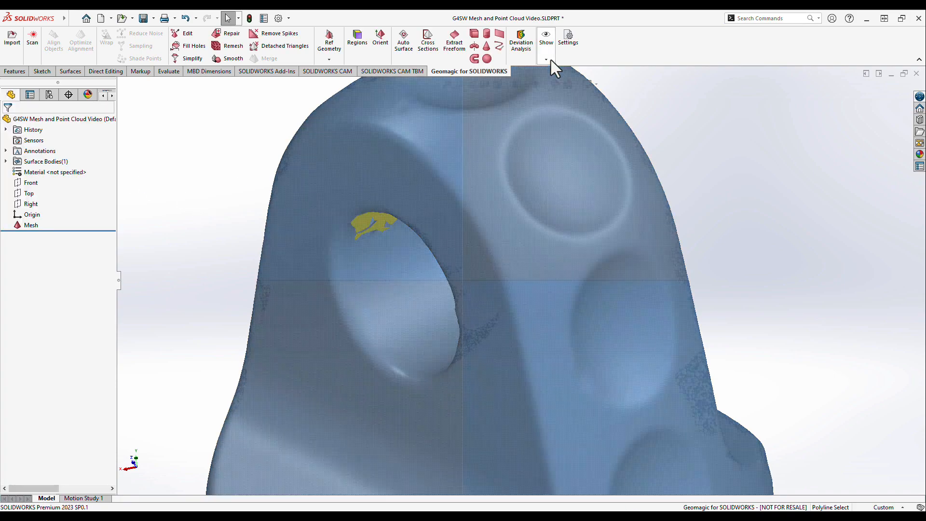
{"action": "left_click", "coordinate": [551, 63]}
{"action": "left_click", "coordinate": [551, 81]}
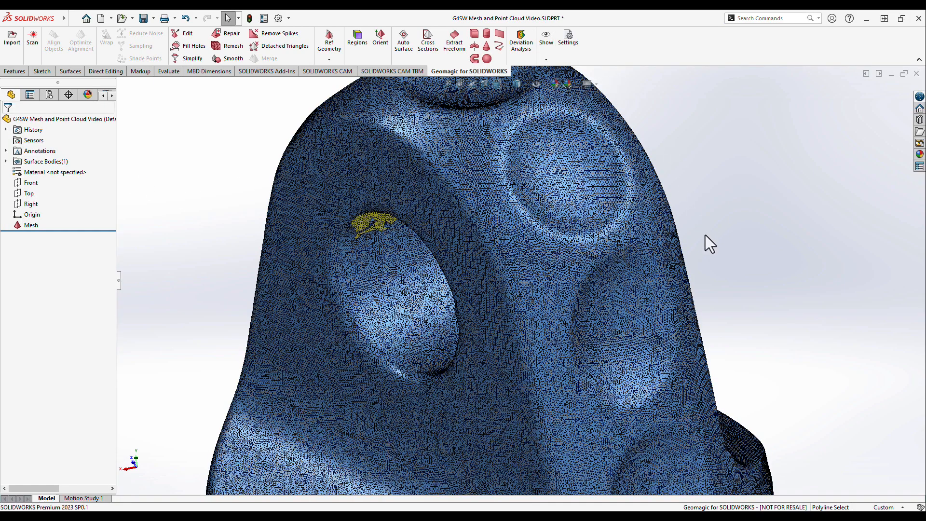
{"action": "middle_click_drag", "start_coordinate": [728, 200], "coordinate": [716, 223], "text": "ctrl"}
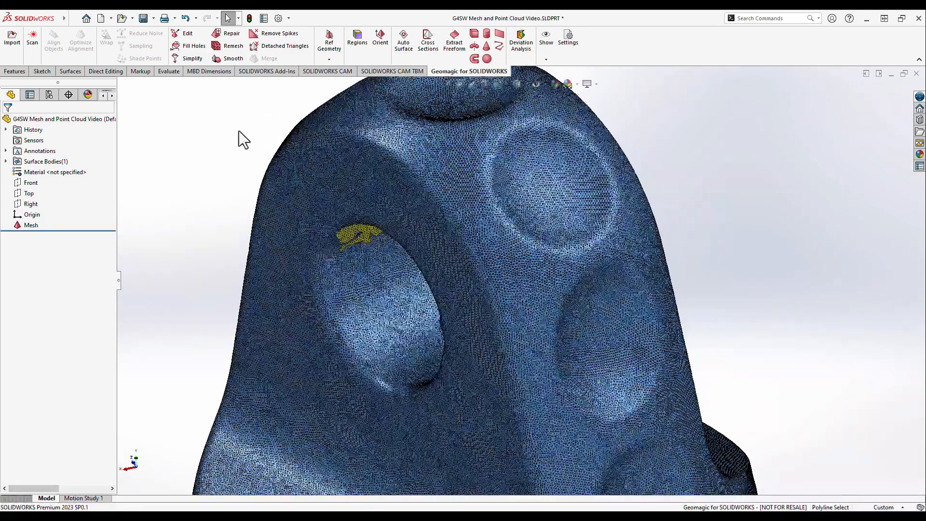
- Simplify the mesh to a target percentage of 30% with curvature priority 7
{"action": "left_click", "coordinate": [190, 60]}
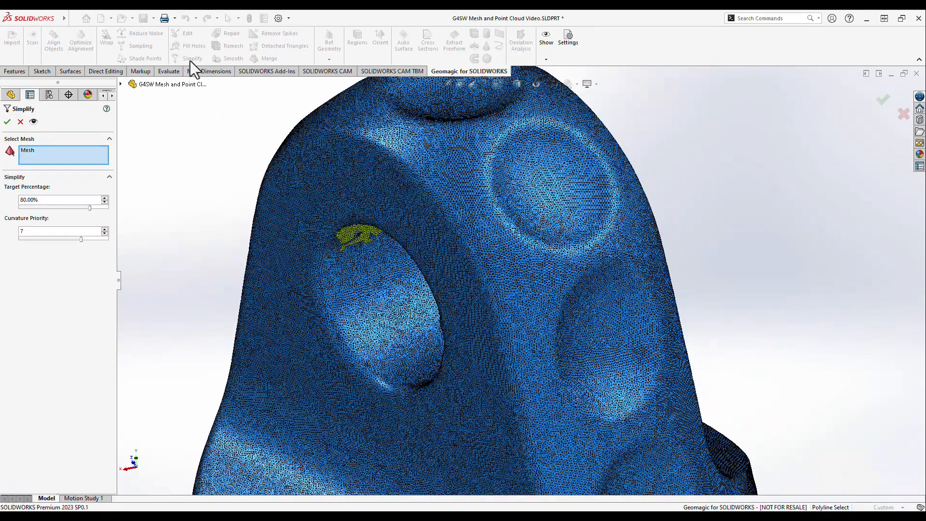
{"action": "double_click", "coordinate": [55, 201]}
{"action": "type", "text": "30"}
{"action": "key", "text": "Return"}
{"action": "left_click", "coordinate": [36, 125]}
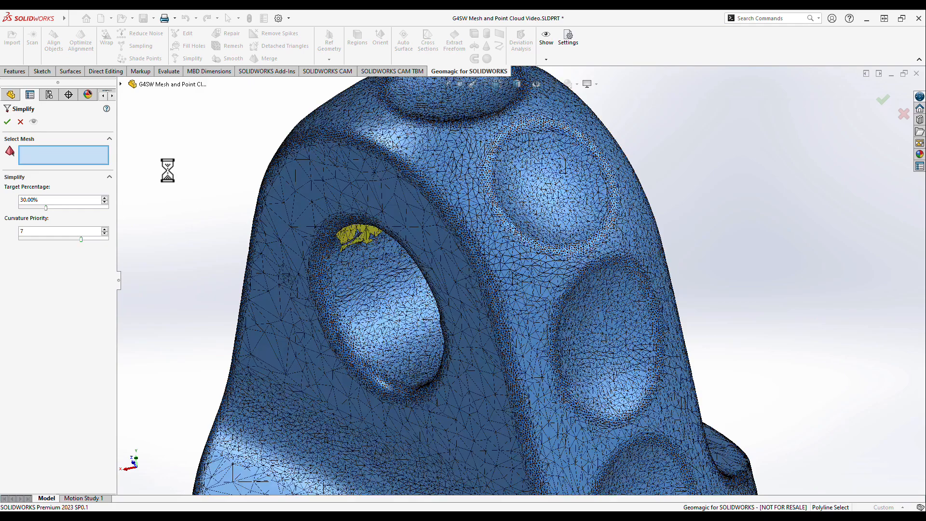
{"action": "mouse_move", "coordinate": [204, 184]}
{"action": "middle_mouse_down"}
{"action": "mouse_move", "coordinate": [227, 157]}
{"action": "mouse_move", "coordinate": [196, 182]}
{"action": "mouse_move", "coordinate": [210, 172]}
{"action": "middle_mouse_up"}
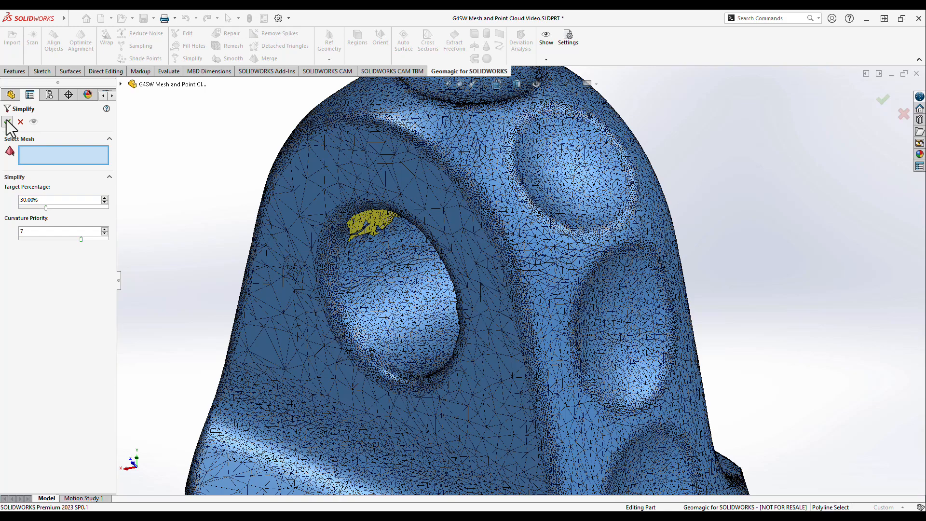
{"action": "left_click", "coordinate": [8, 121]}
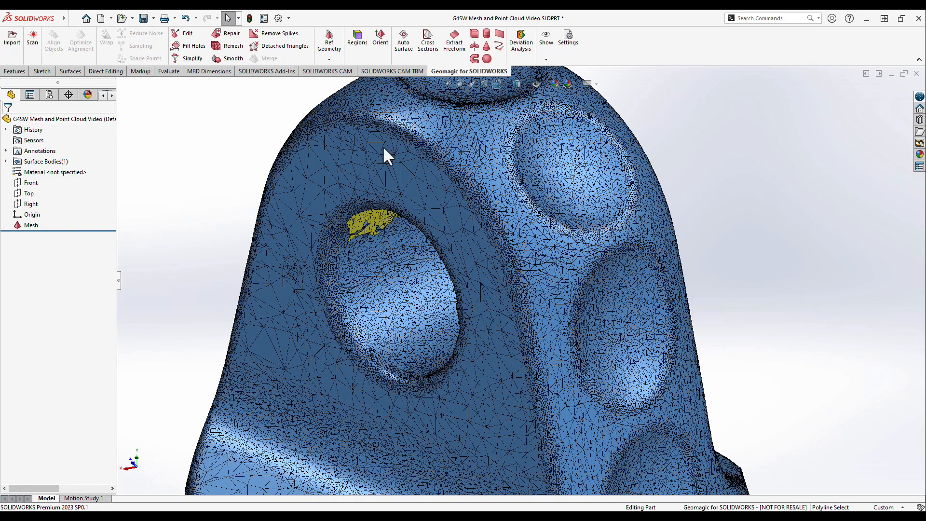
- Hide the triangle edges on the simplified mesh and bring the whole part into view
{"action": "left_click", "coordinate": [548, 59]}
{"action": "left_click", "coordinate": [555, 83]}
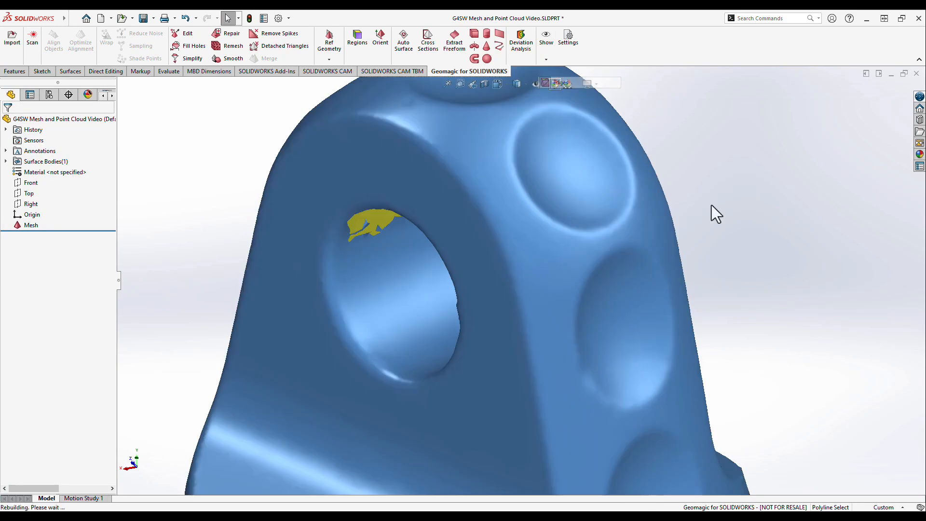
{"action": "scroll", "coordinate": [710, 204], "scroll_direction": "up", "scroll_amount": 5}
{"action": "middle_click_drag", "start_coordinate": [683, 254], "coordinate": [664, 246], "text": "ctrl"}
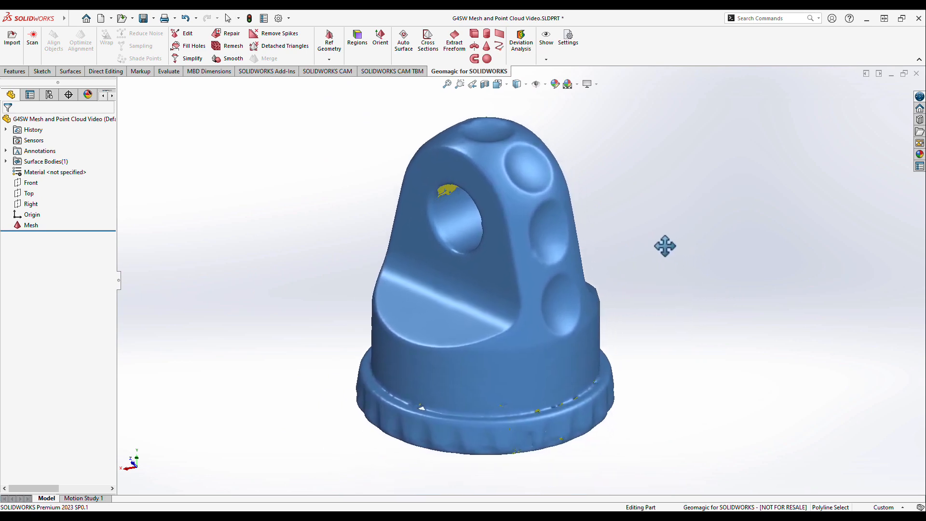